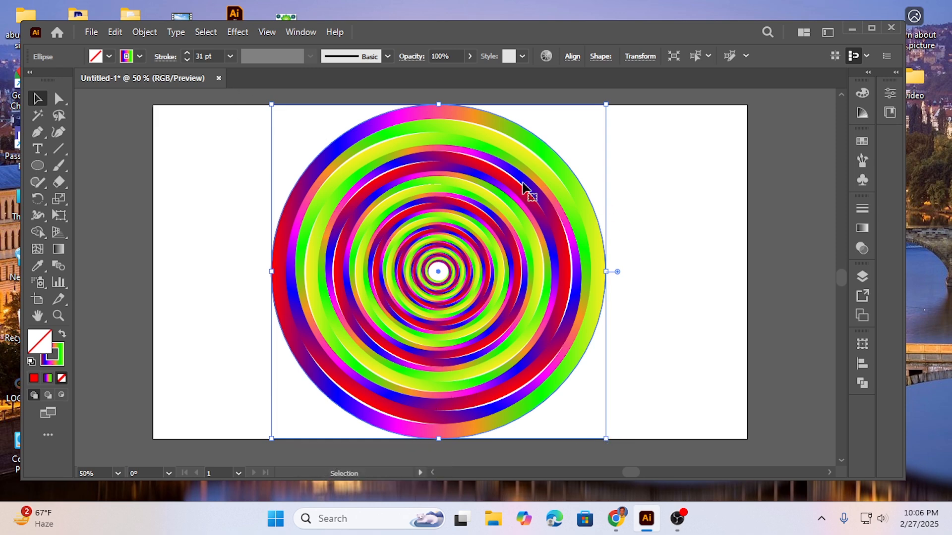
Close the current document without saving and create a new 1280 x 720 px RGB document
left_click(219, 78)
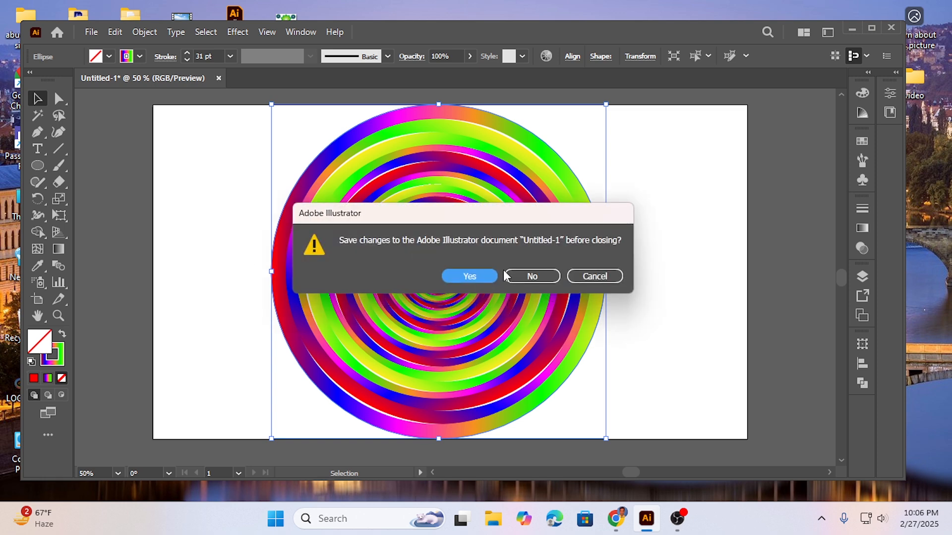
left_click(530, 278)
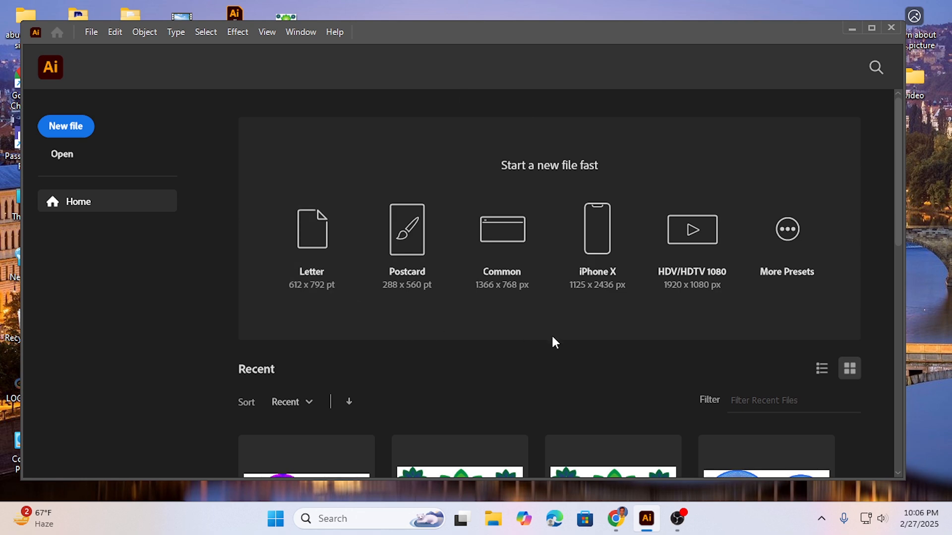
left_click(64, 128)
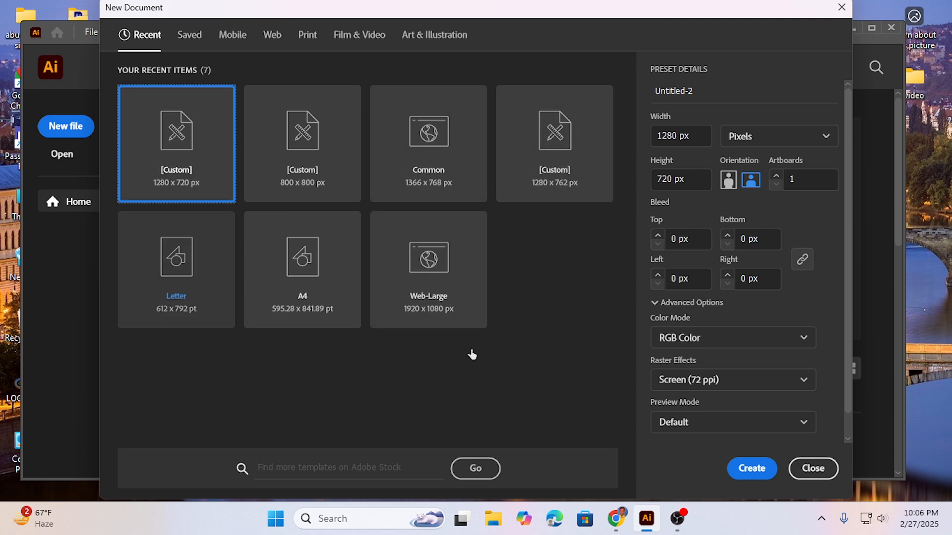
left_click(751, 468)
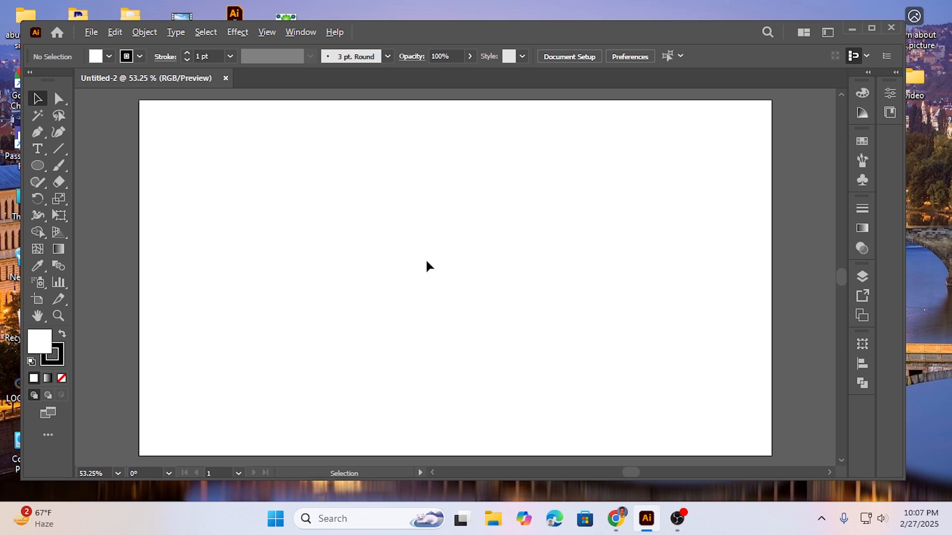
Draw a circle with the Ellipse tool, move it to the lower middle of the artboard and enlarge it slightly
scroll(426, 259, "down", 1)
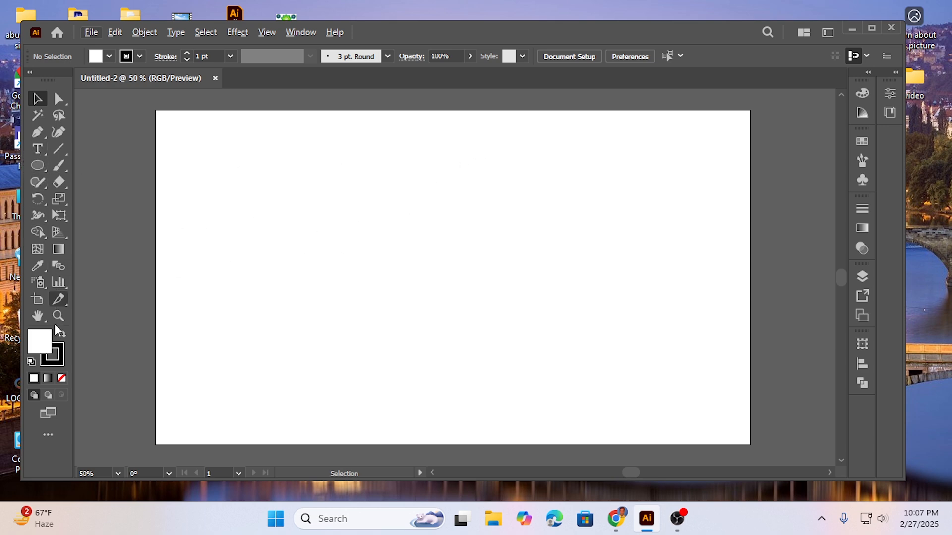
left_click(38, 165)
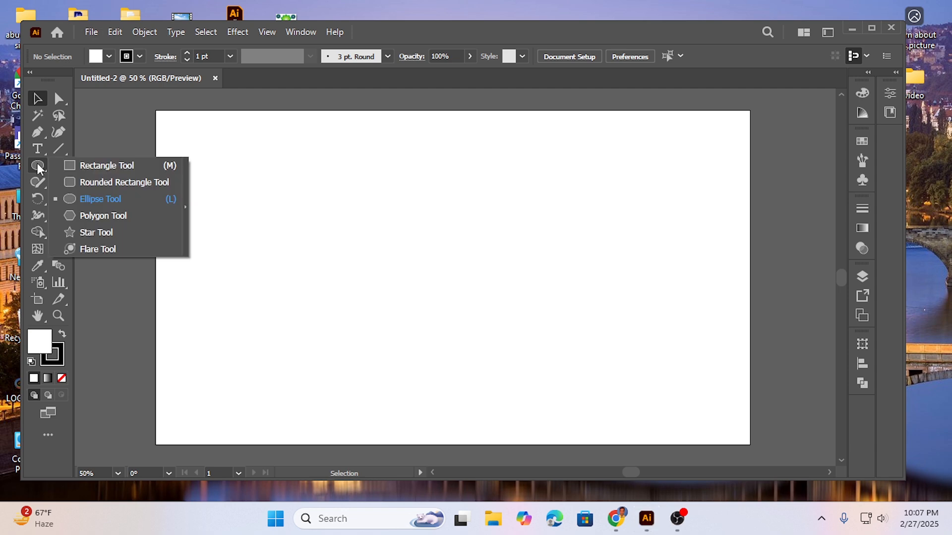
left_click(98, 199)
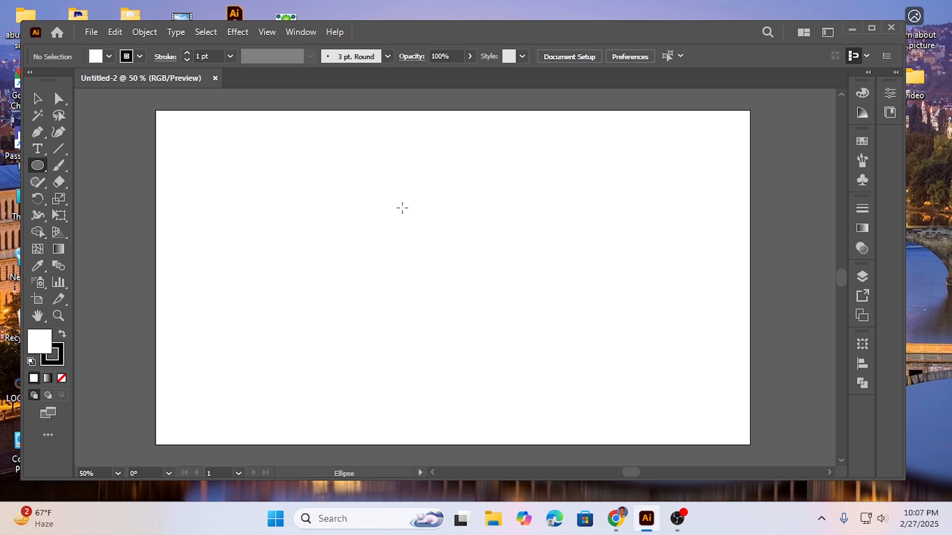
left_click_drag(395, 233, 453, 312)
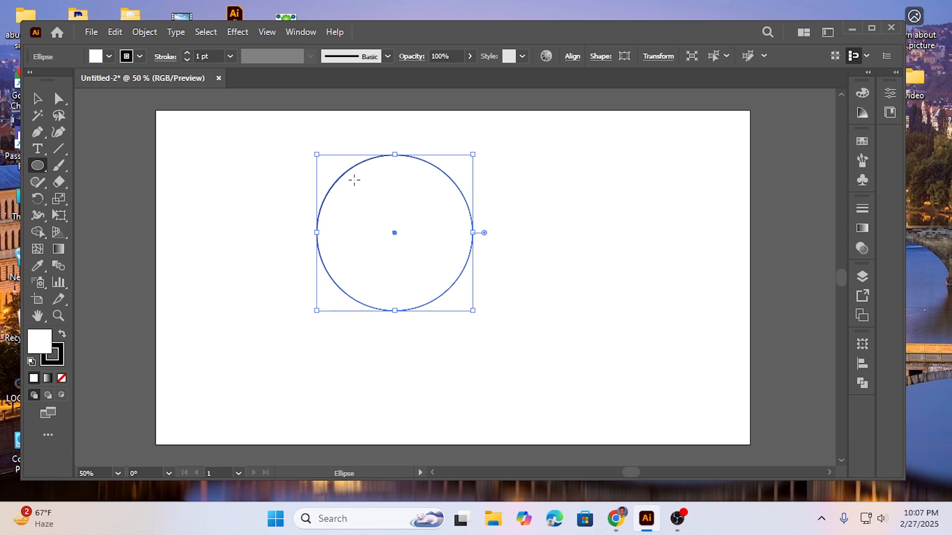
left_click(38, 98)
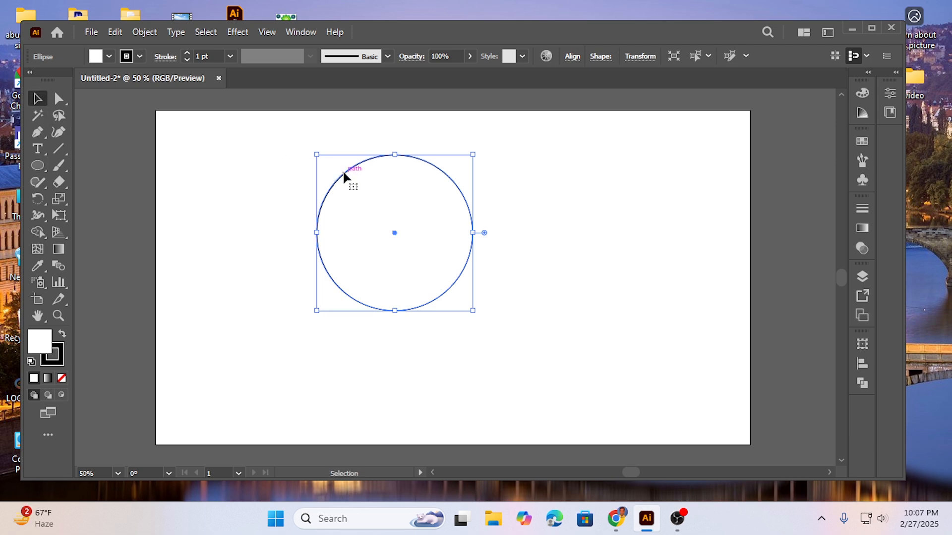
left_click_drag(343, 169, 378, 228)
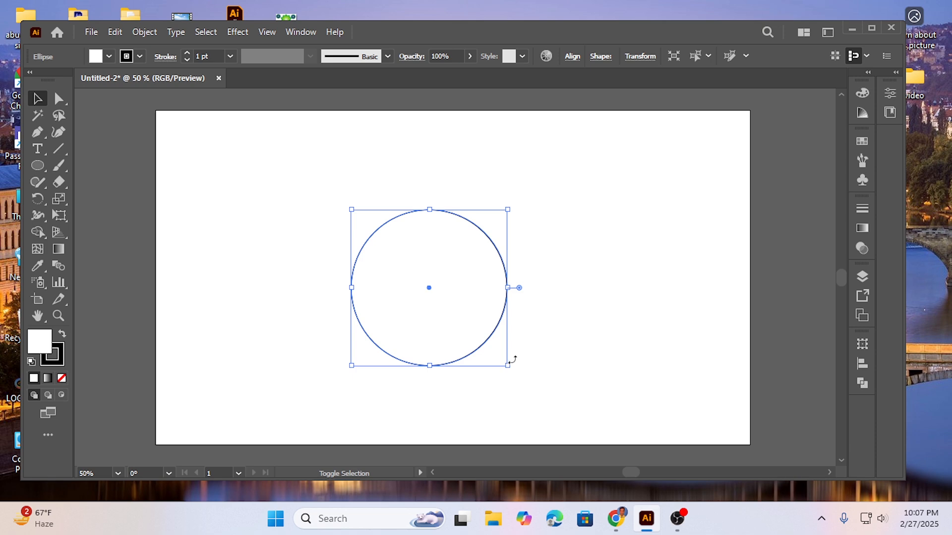
left_click_drag(508, 366, 518, 375)
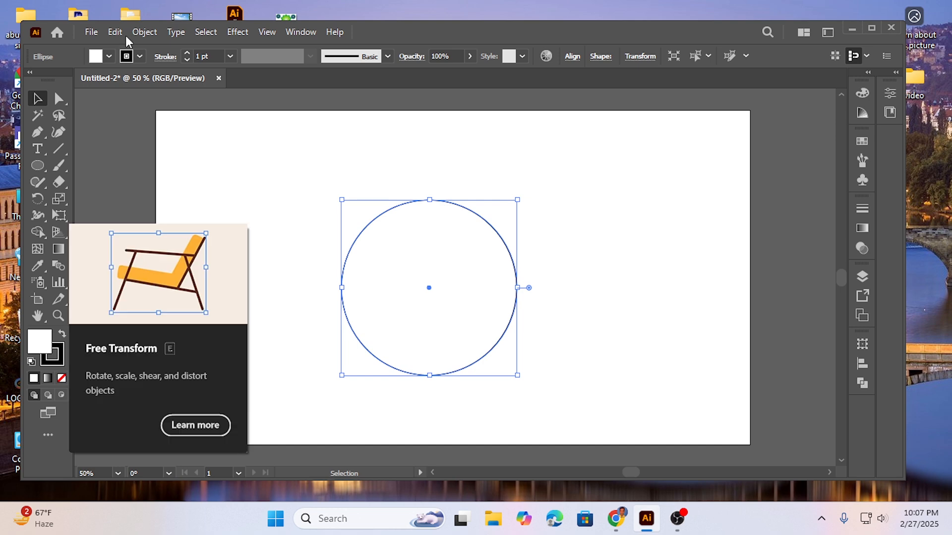
Remove the circle's fill and apply a white-to-black linear gradient to its stroke
left_click(109, 56)
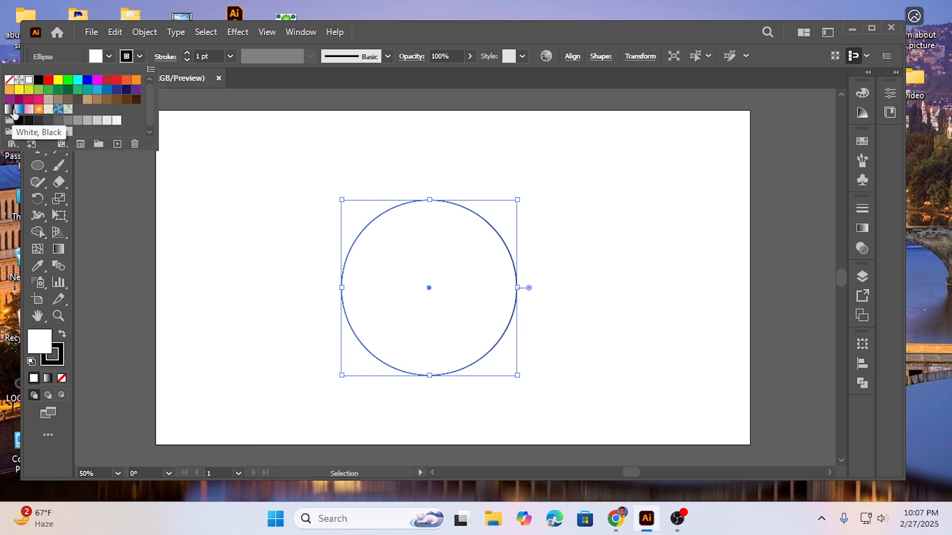
left_click(106, 55)
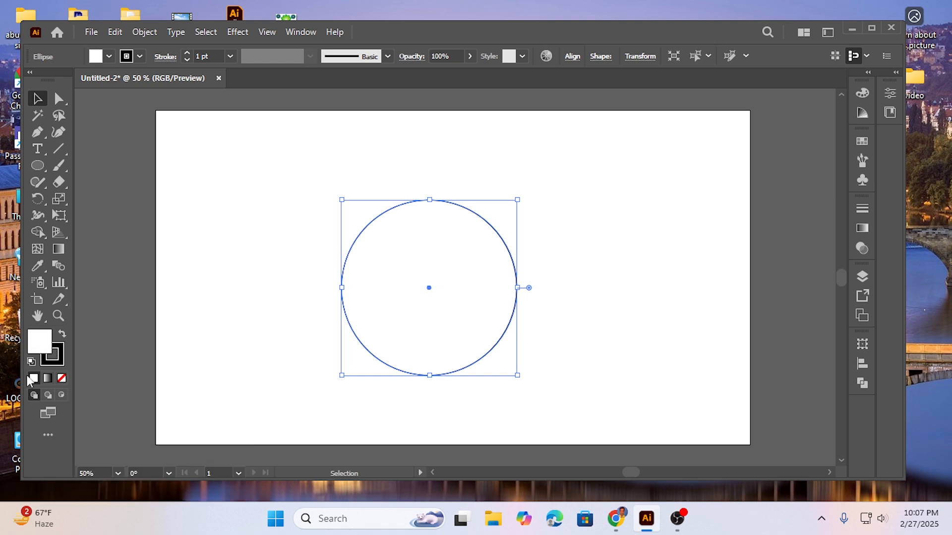
left_click(63, 377)
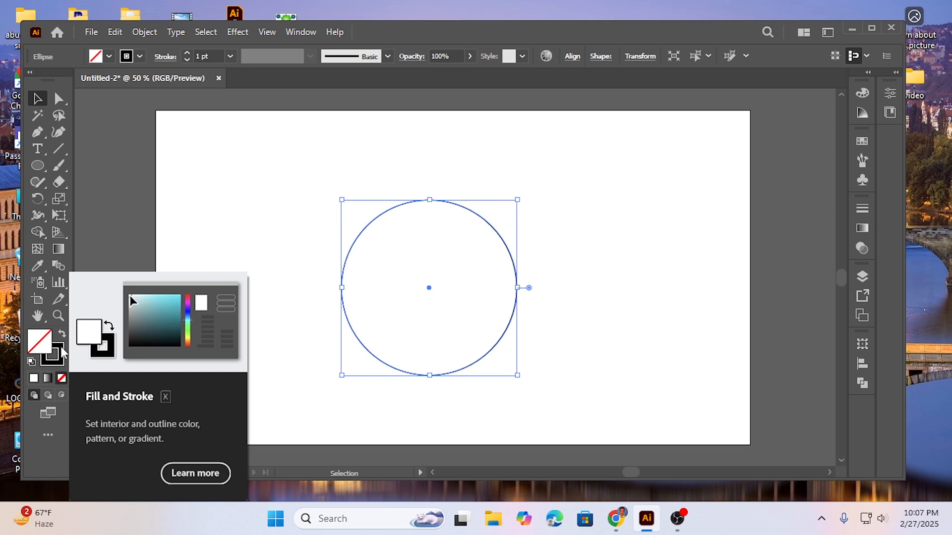
left_click(62, 352)
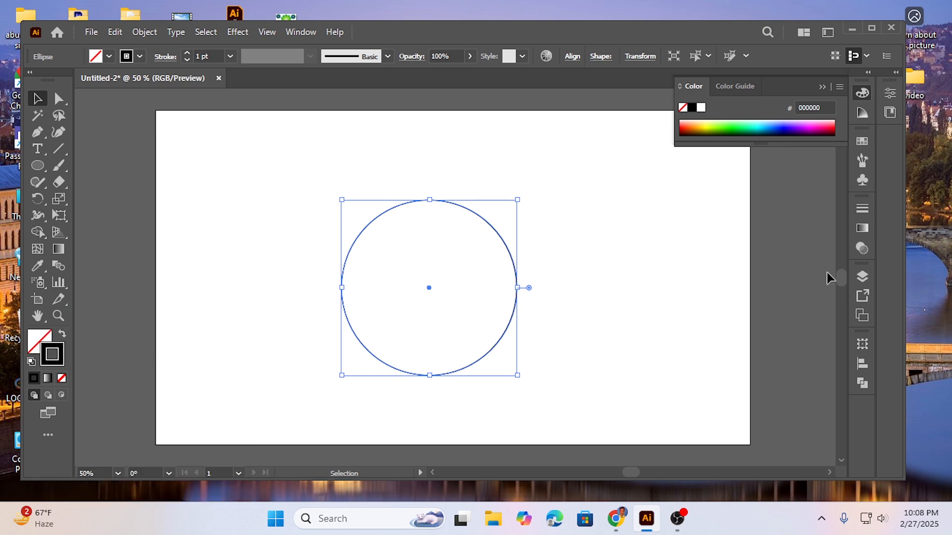
left_click(862, 227)
left_click(765, 311)
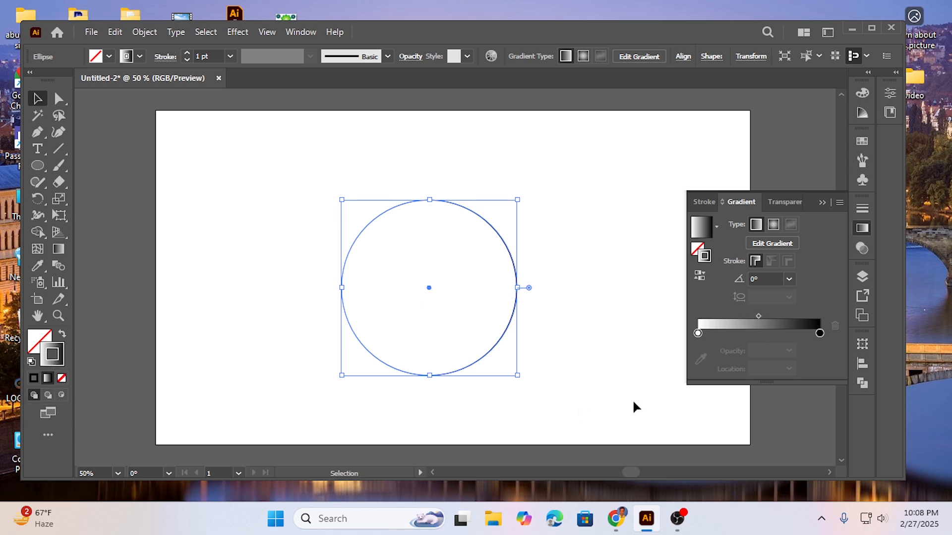
Add four intermediate colour stops to the stroke gradient, spaced at about 18%, 41%, 61% and 82%
left_click(722, 334)
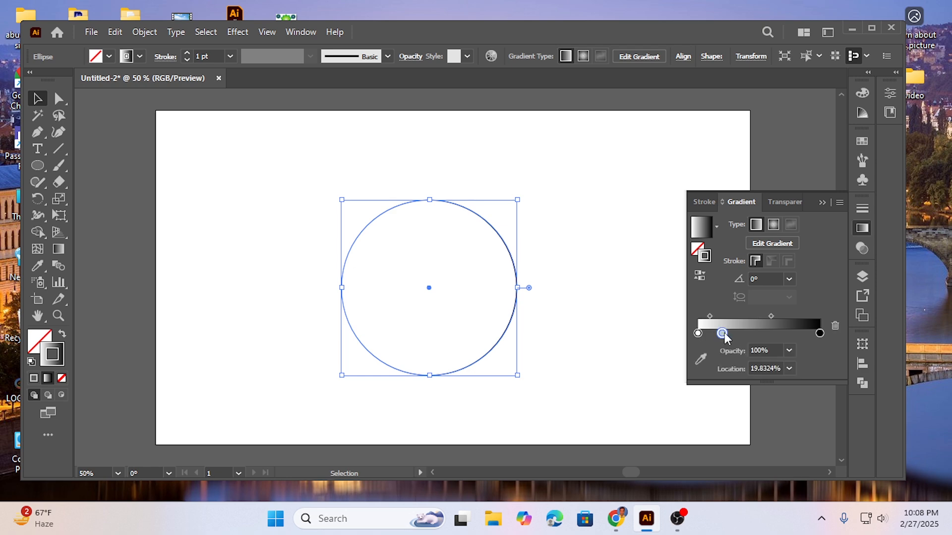
left_click(750, 333)
left_click(779, 333)
left_click(799, 333)
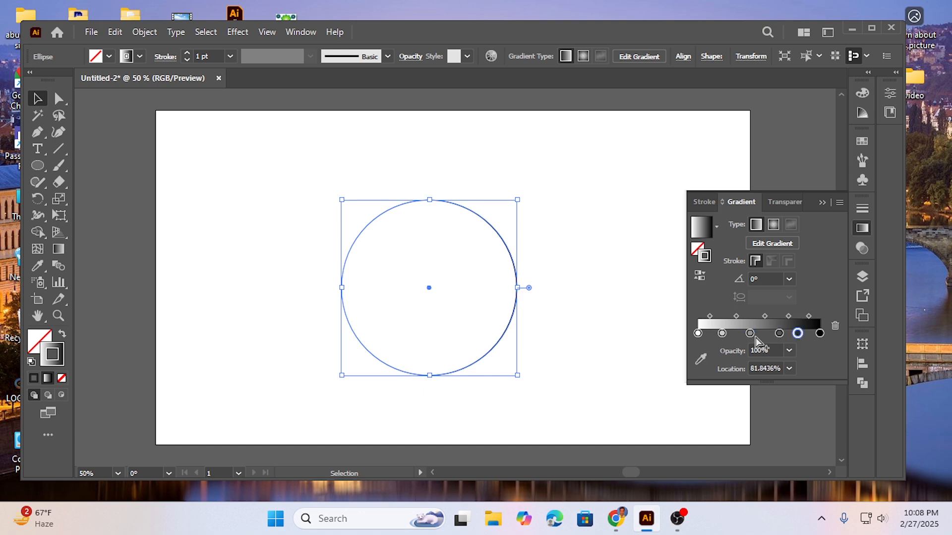
left_click_drag(779, 334, 722, 335)
left_click(722, 334)
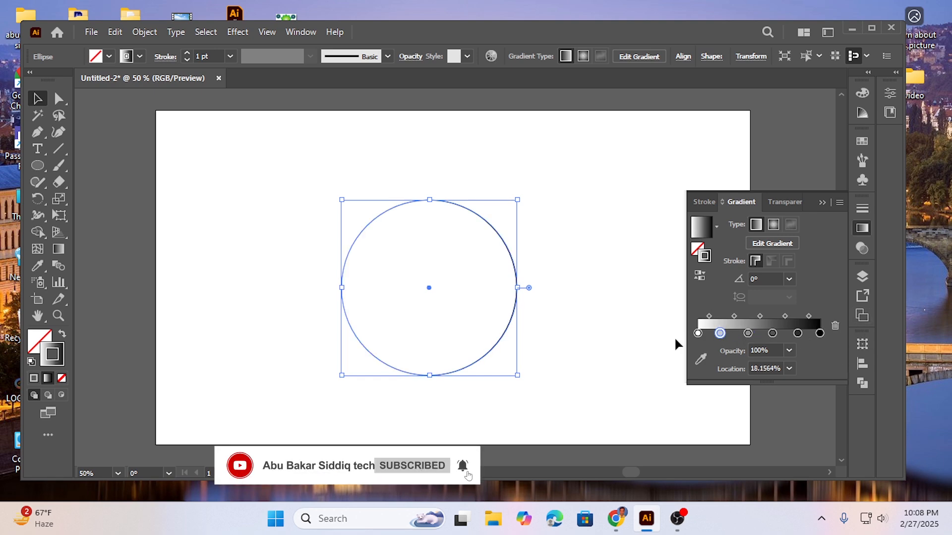
Colour the gradient stop at 100% yellow-green, the one at about 82% red (R=237 G=28 B=36), and the one at about 61% blue
double_click(819, 333)
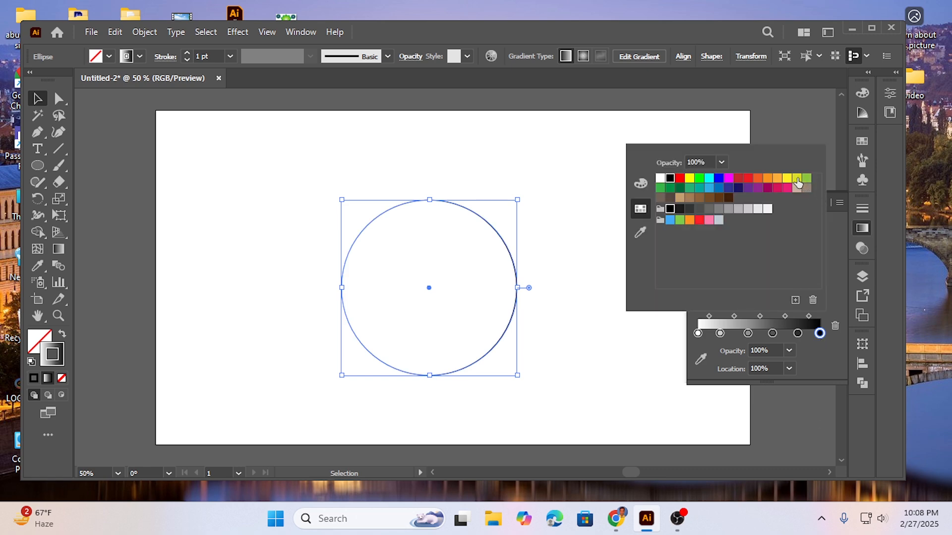
left_click(796, 179)
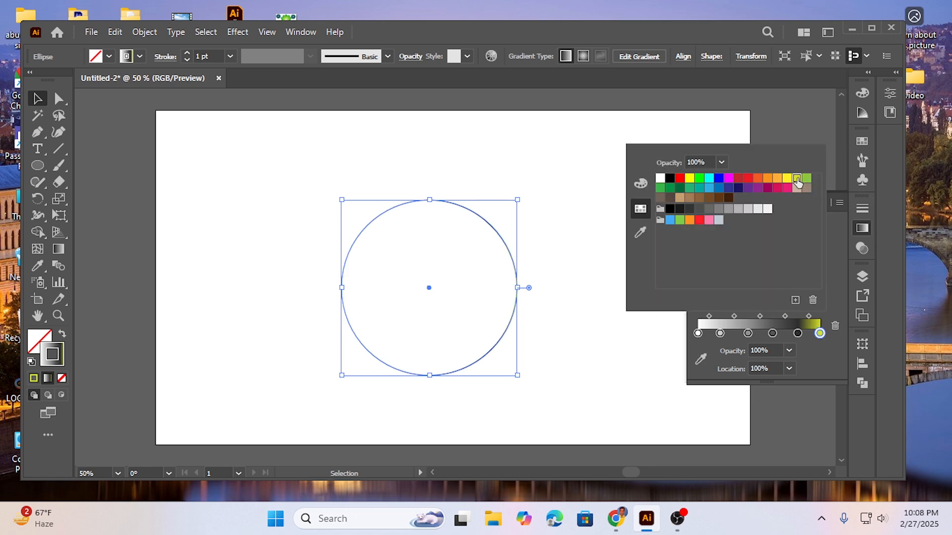
double_click(797, 334)
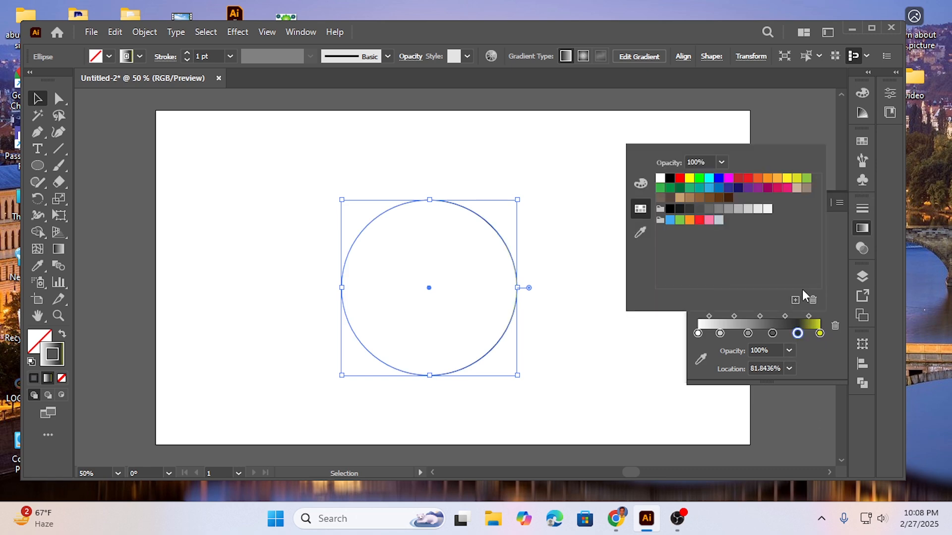
left_click(748, 179)
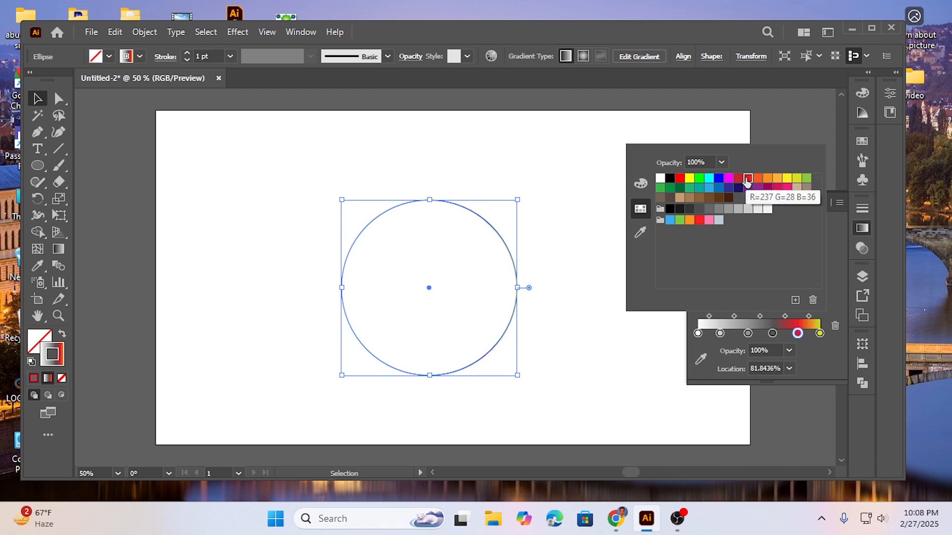
left_click(772, 333)
double_click(772, 333)
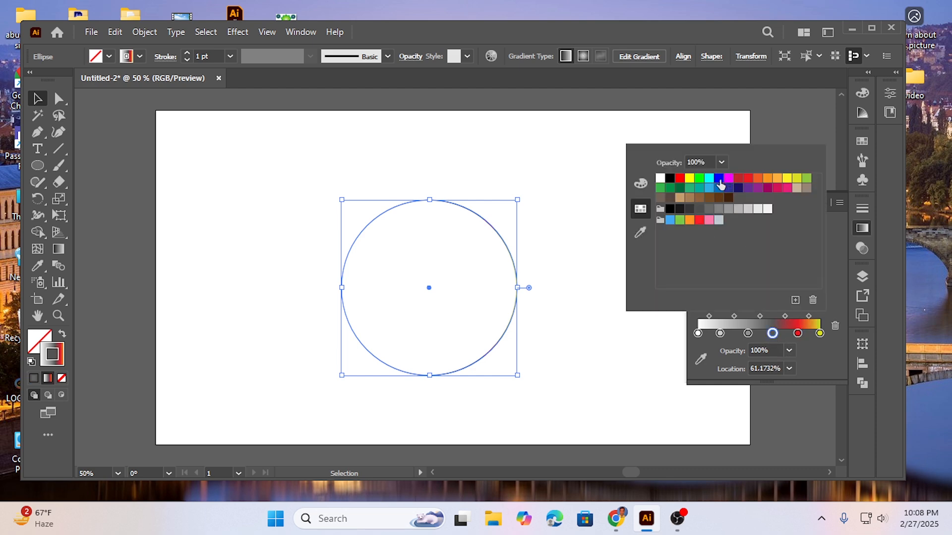
left_click(719, 180)
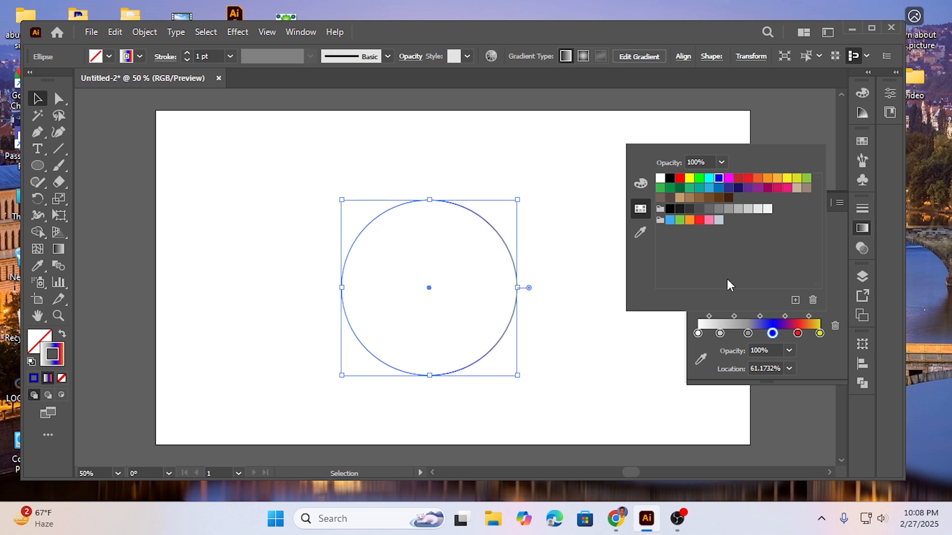
Colour the gradient stop at about 41% green, the one at about 18% brown, and the one at 0% pink
double_click(748, 333)
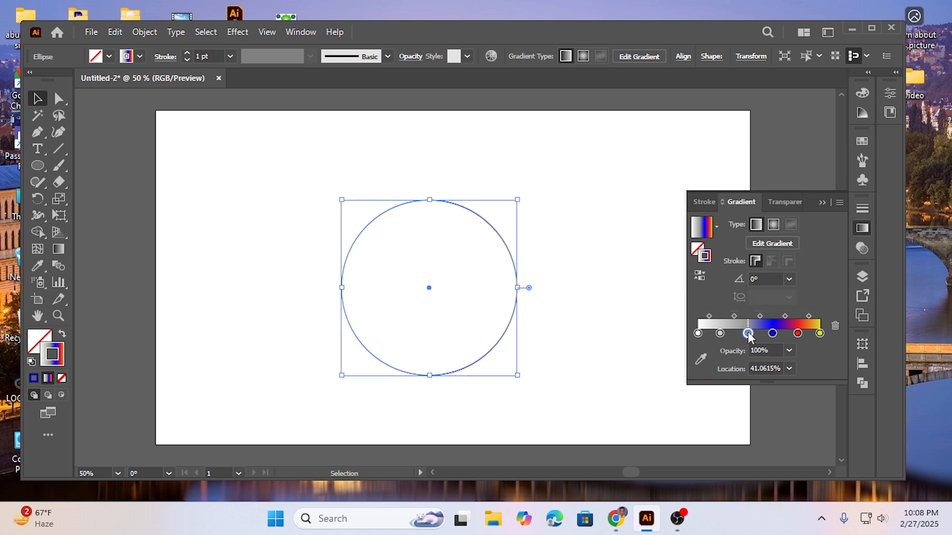
left_click(699, 179)
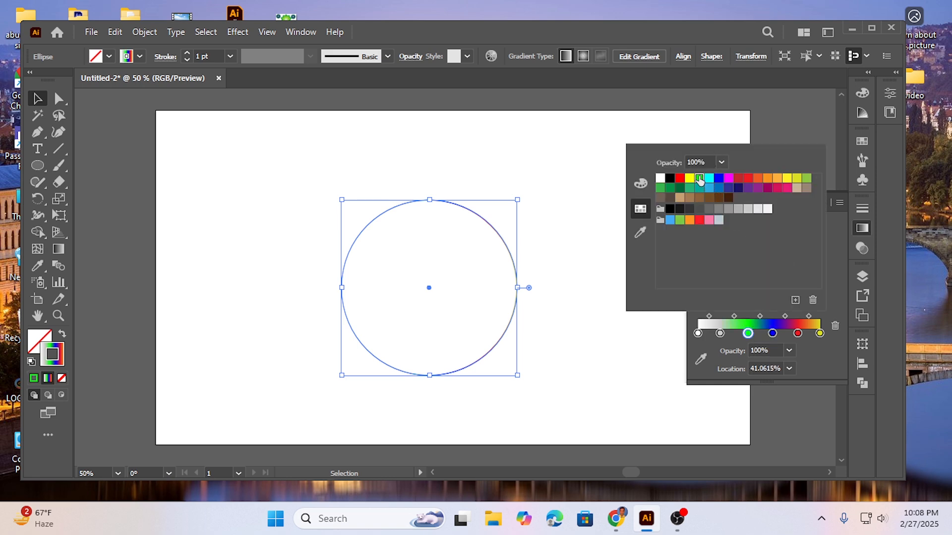
double_click(720, 333)
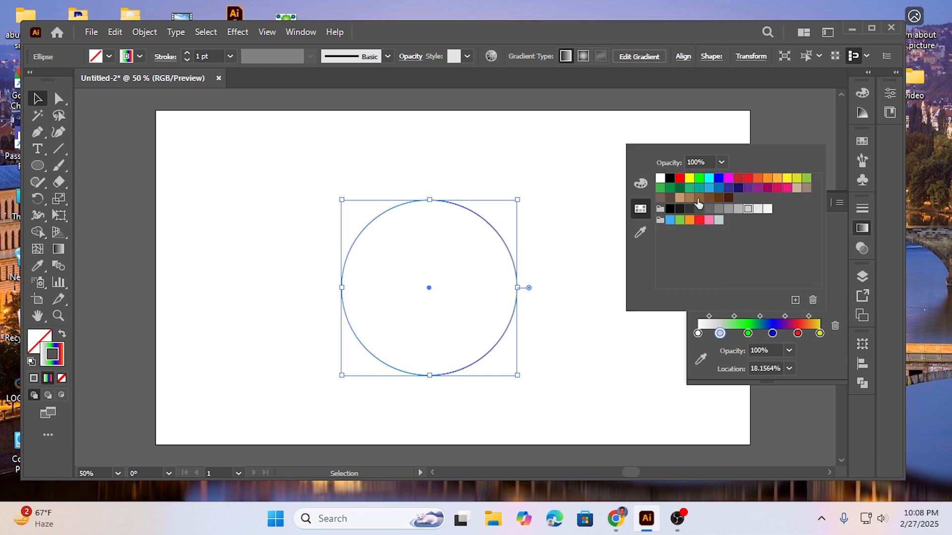
left_click(699, 199)
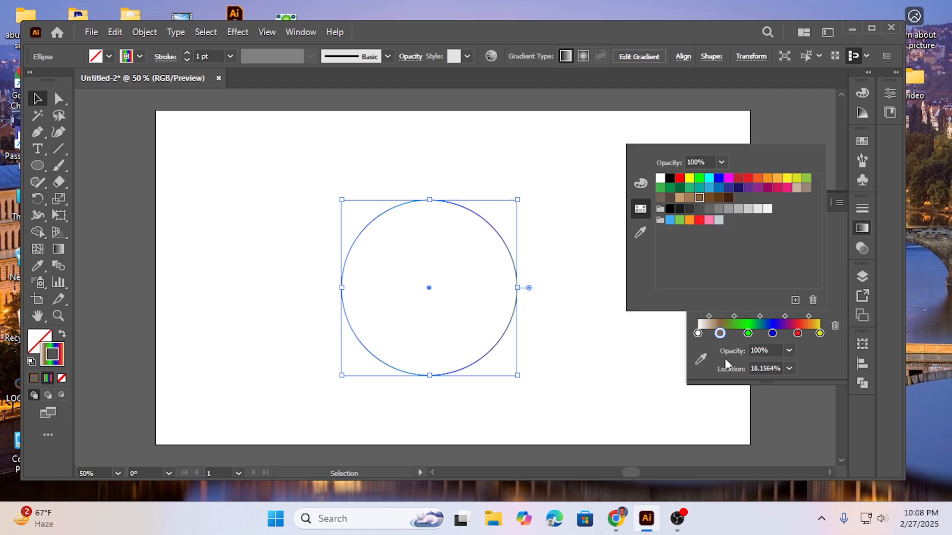
double_click(698, 334)
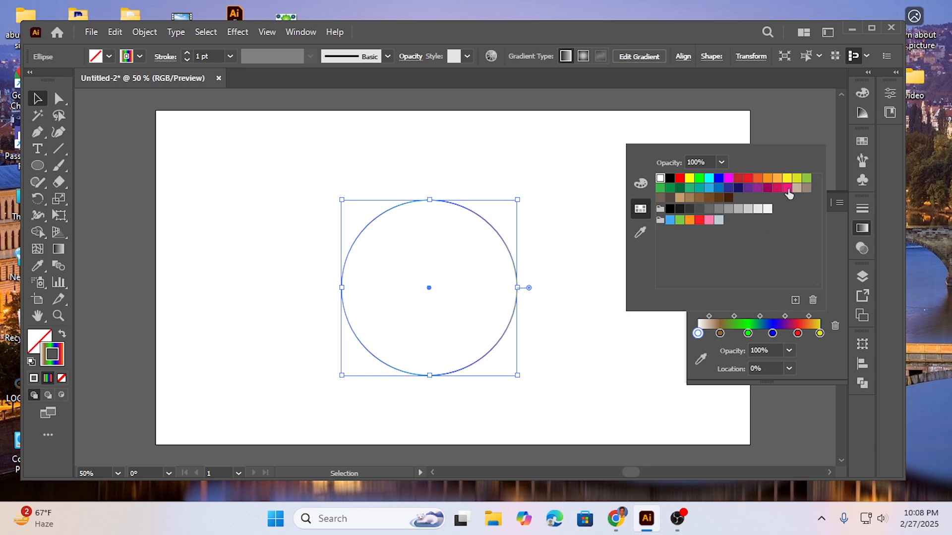
left_click(788, 189)
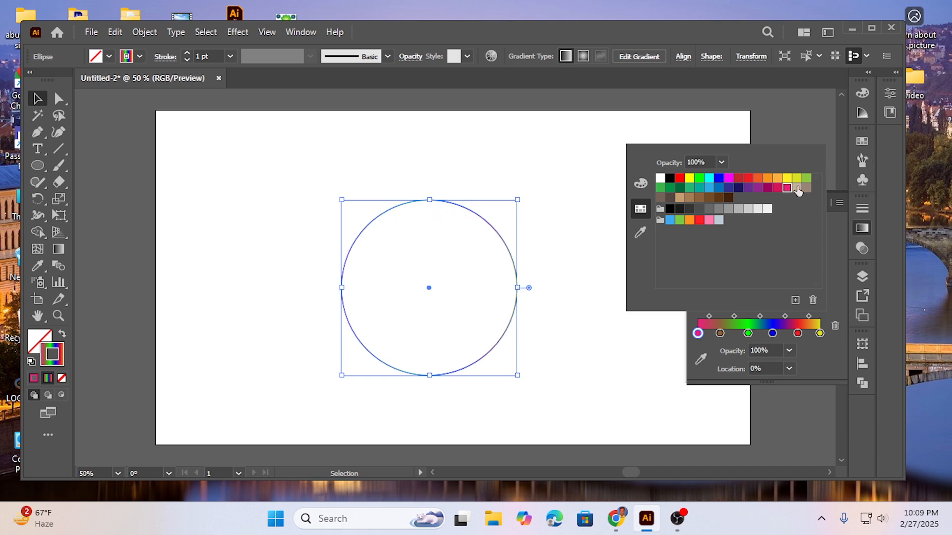
left_click(792, 114)
left_click(822, 203)
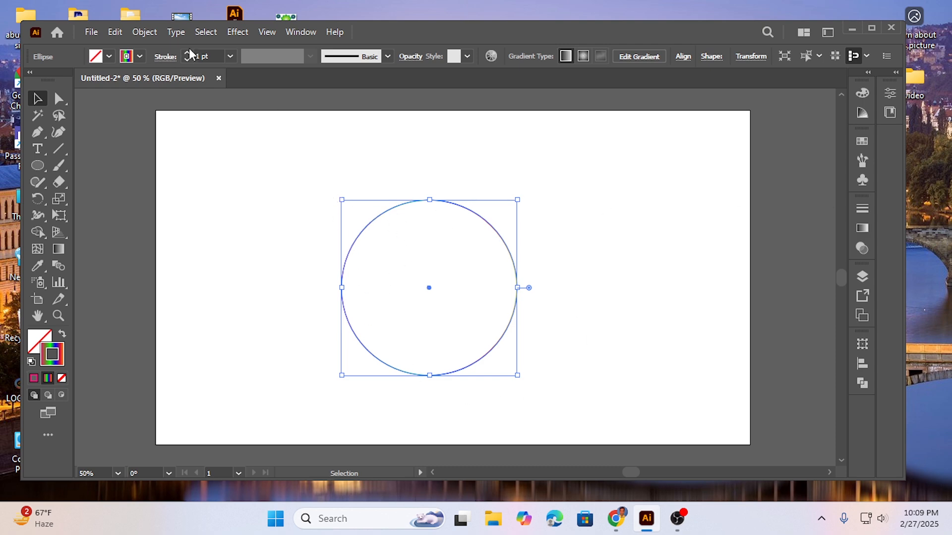
Increase the circle's stroke weight to 30 pt and reselect the ring
left_click_drag(188, 53, 188, 53)
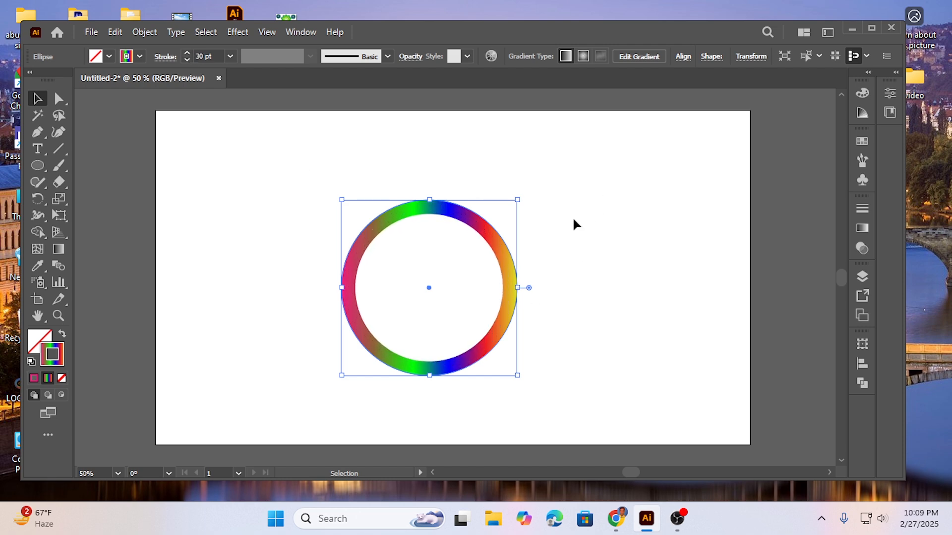
left_click(602, 218)
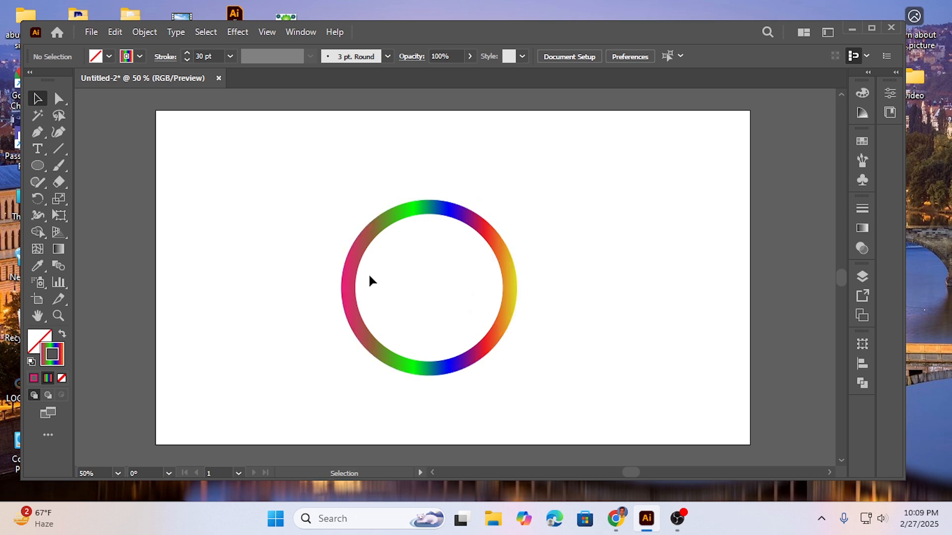
left_click_drag(348, 241, 537, 393)
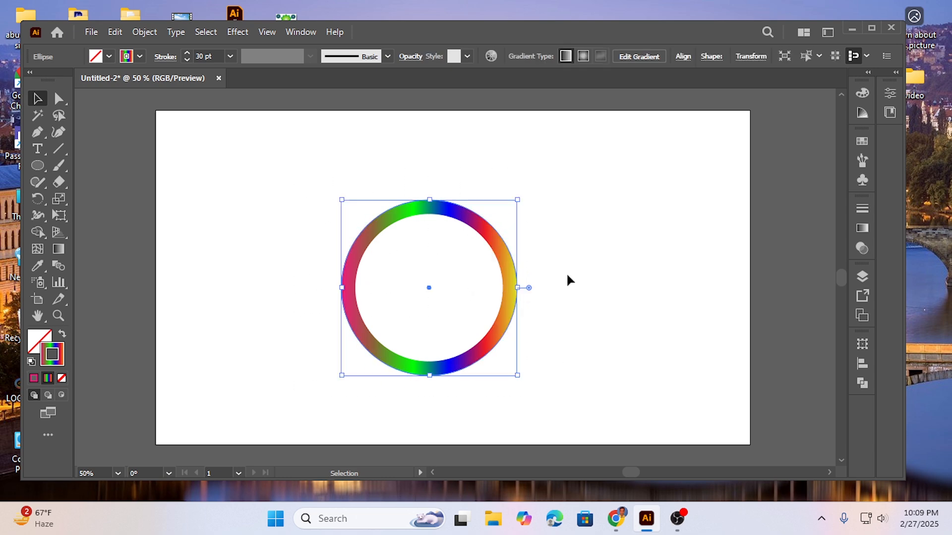
Start a Transform effect on the ring with preview on, scaling it 90% horizontally and 95% vertically
left_click(238, 33)
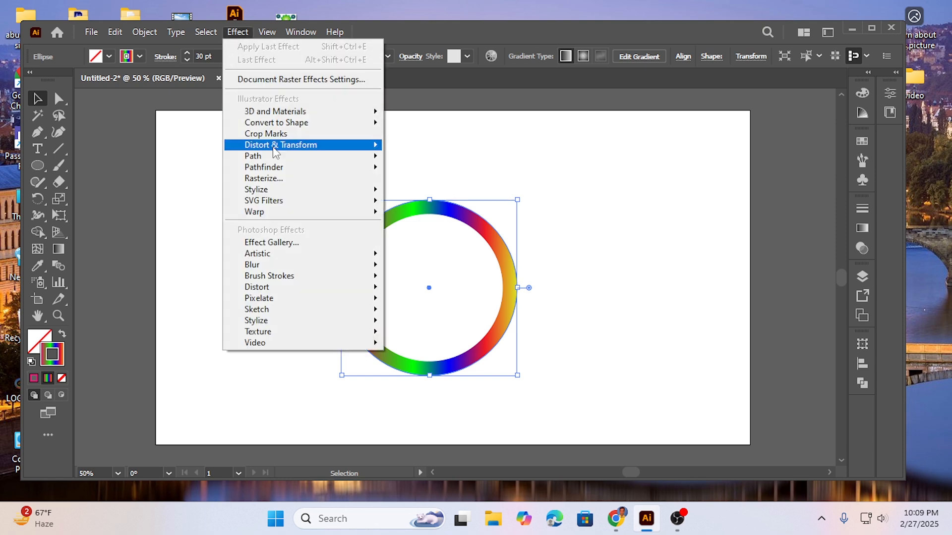
mouse_move(302, 147)
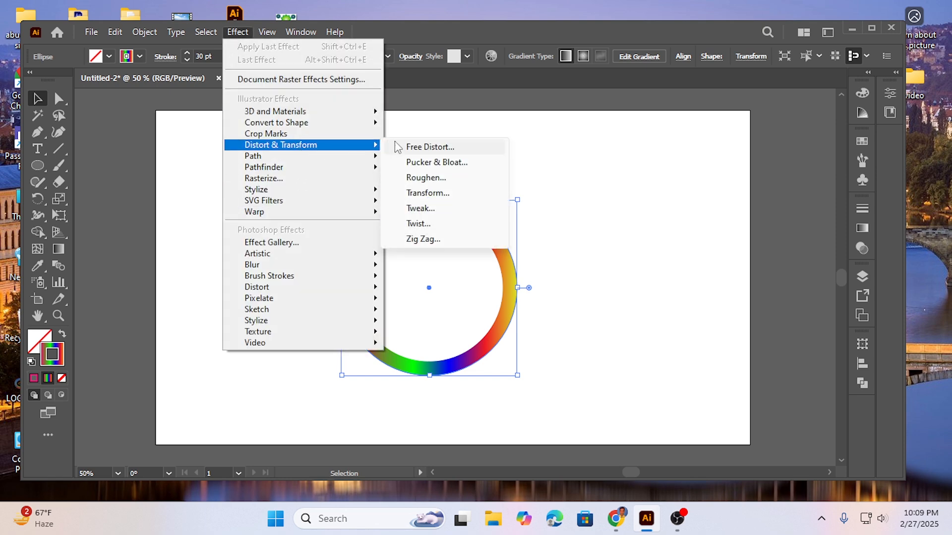
left_click(430, 192)
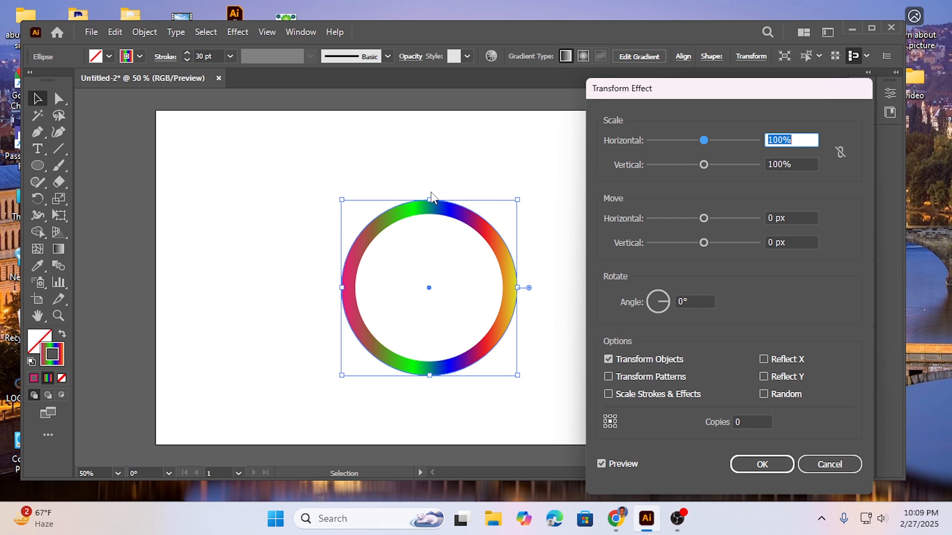
left_click_drag(724, 91, 709, 90)
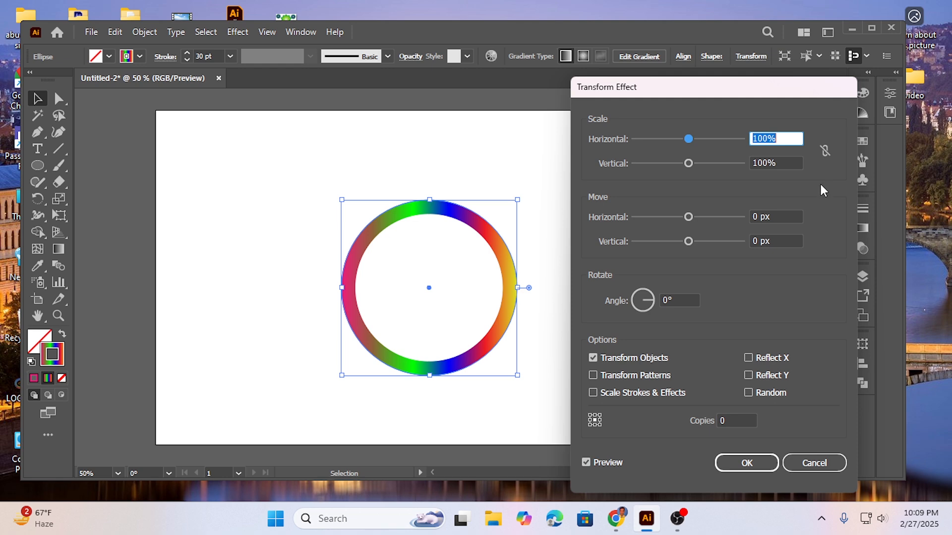
left_click(766, 138)
double_click(766, 139)
type("90")
left_click(769, 162)
left_click_drag(769, 162, 747, 163)
type("9")
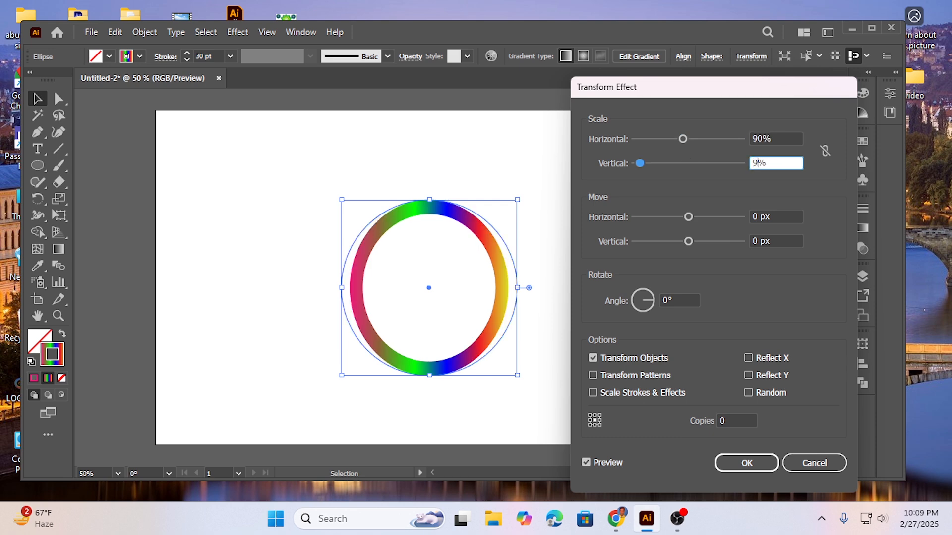
type("5")
Set the Transform effect's rotation angle to 60° with 35 copies, check the preview, and apply the effect
left_click(666, 300)
type("60")
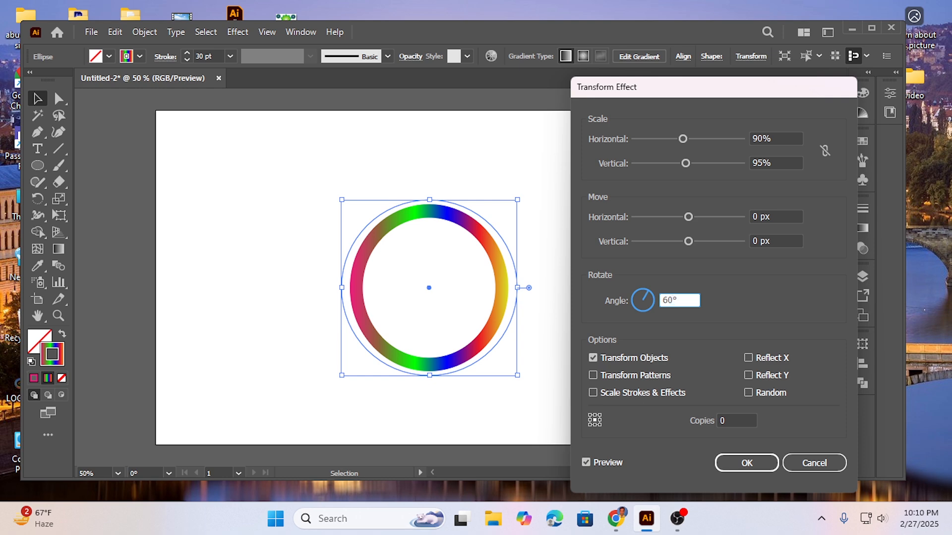
left_click(728, 419)
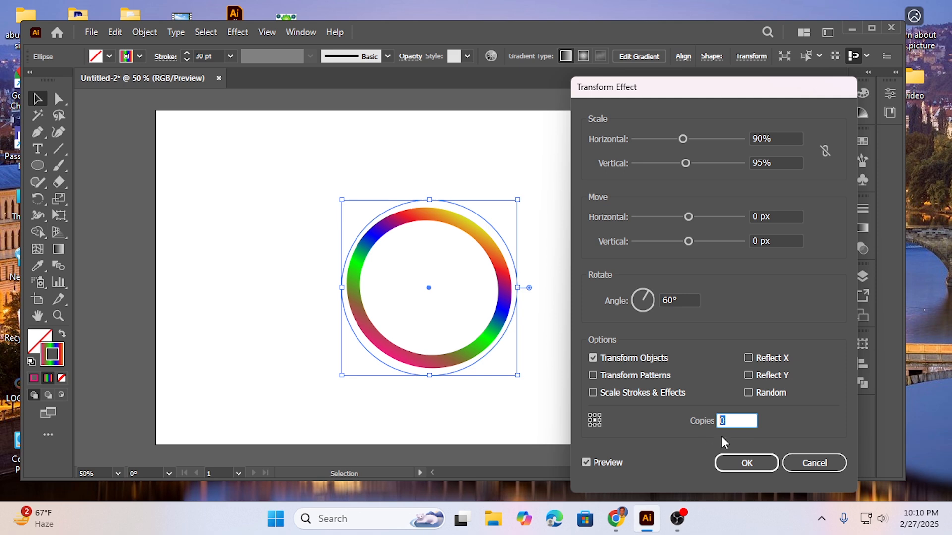
type("35")
left_click(587, 462)
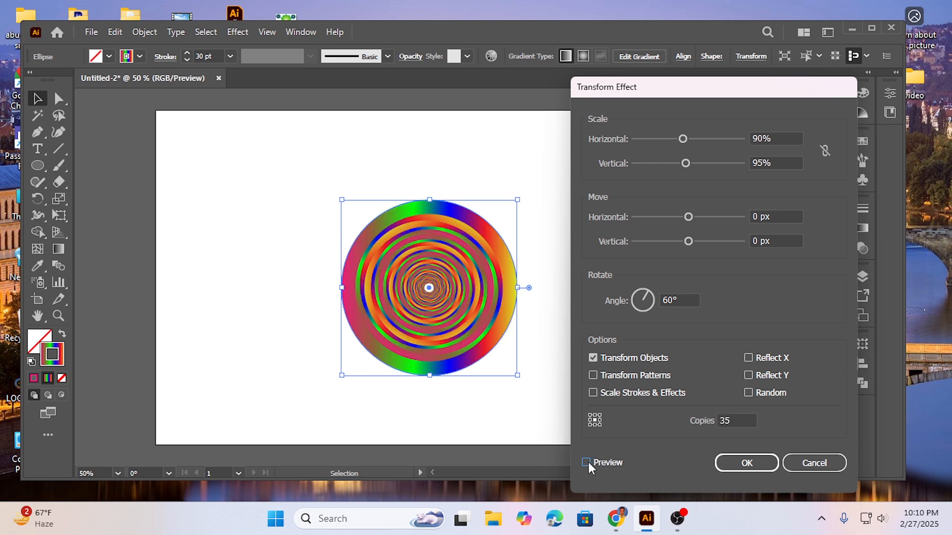
left_click(586, 463)
left_click(755, 466)
Enlarge the ring design proportionally about its centre to nearly the artboard's height, and shift it slightly up and right to fit inside
left_click_drag(290, 178, 537, 385)
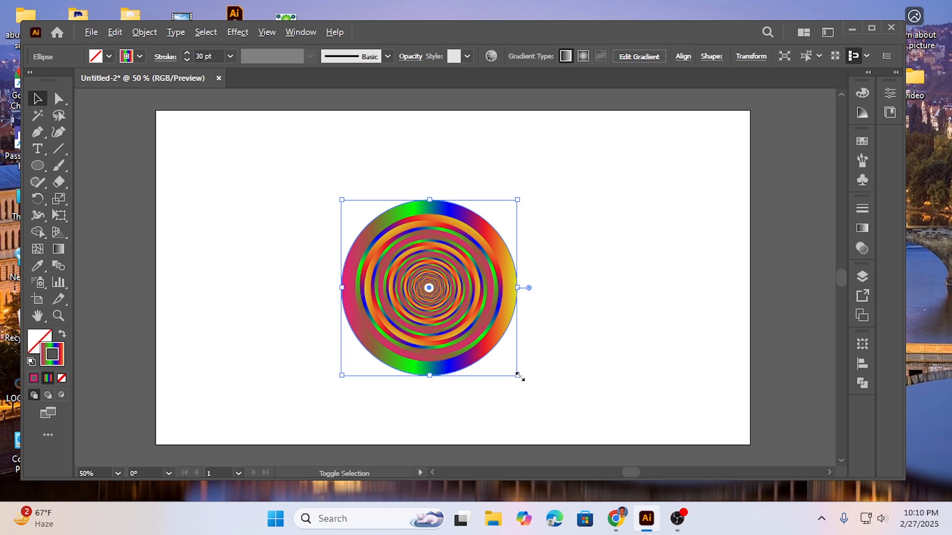
left_click_drag(517, 376, 629, 441)
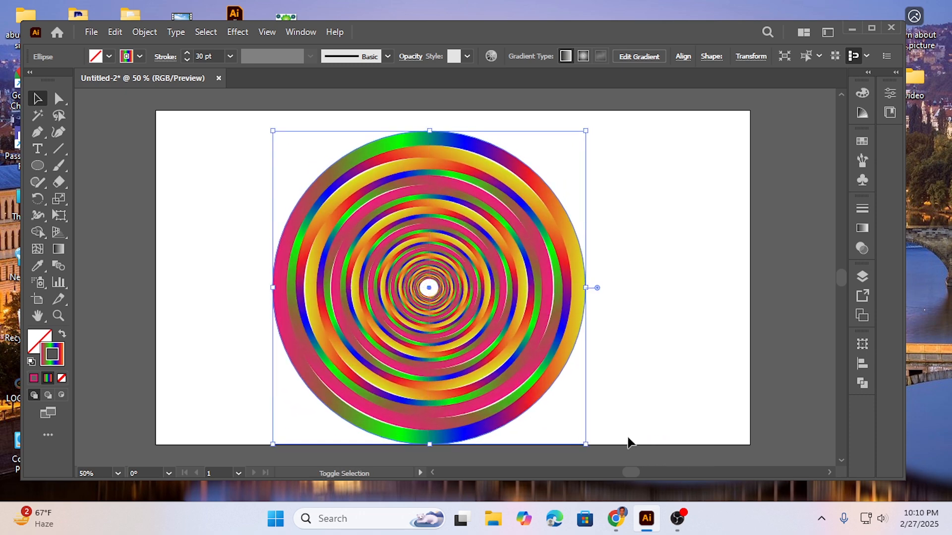
left_click_drag(459, 300, 470, 284)
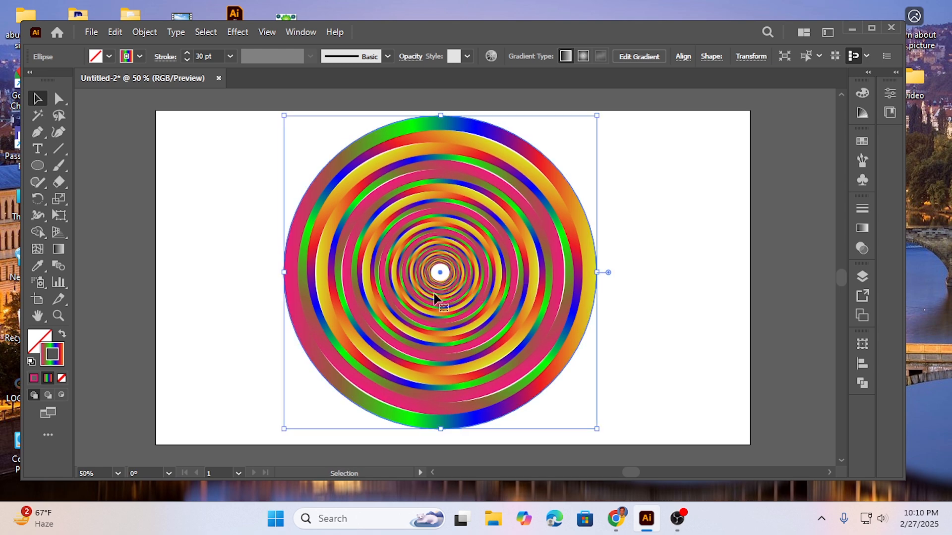
left_click(232, 223)
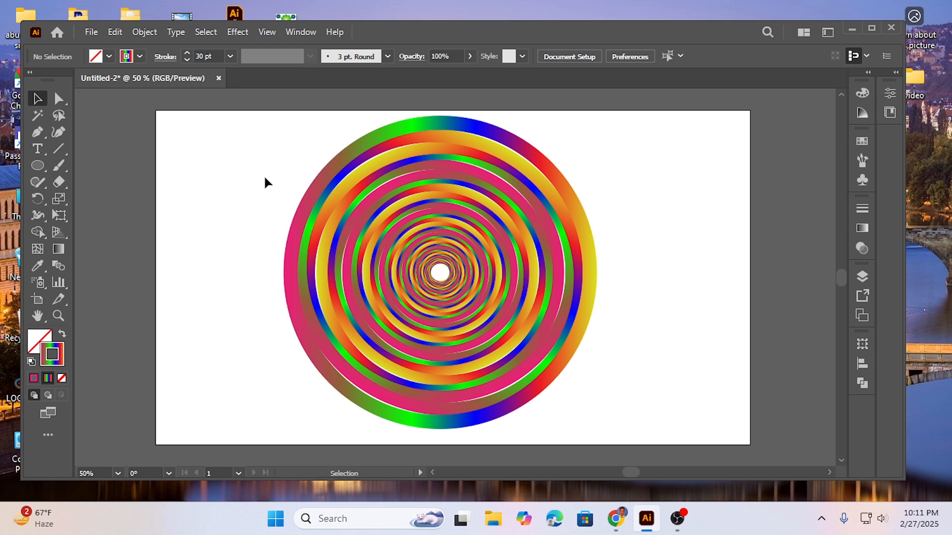
Rotate the whole ring design roughly 60° counterclockwise about its centre and deselect it
left_click_drag(253, 162, 476, 347)
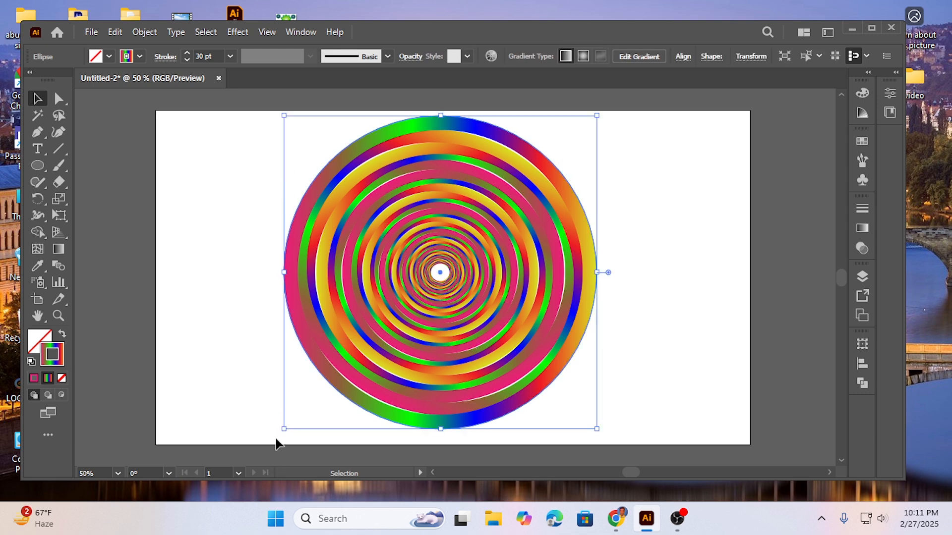
left_click_drag(280, 433, 481, 458)
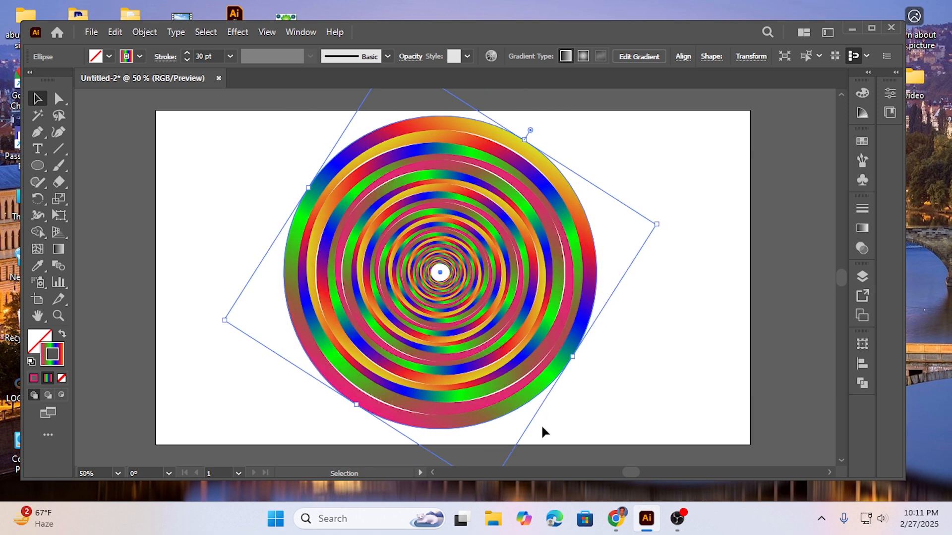
left_click(689, 263)
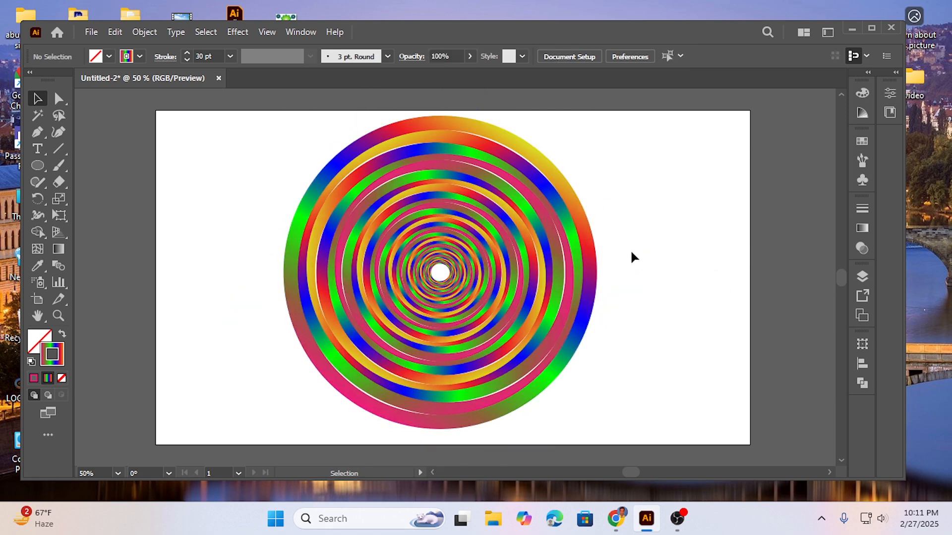